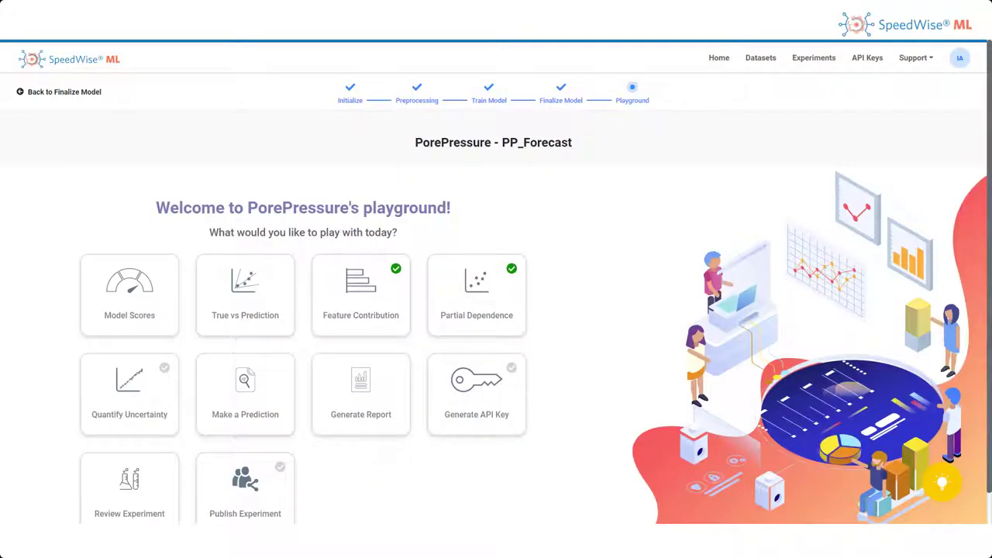
scroll(496, 310, "down", 1)
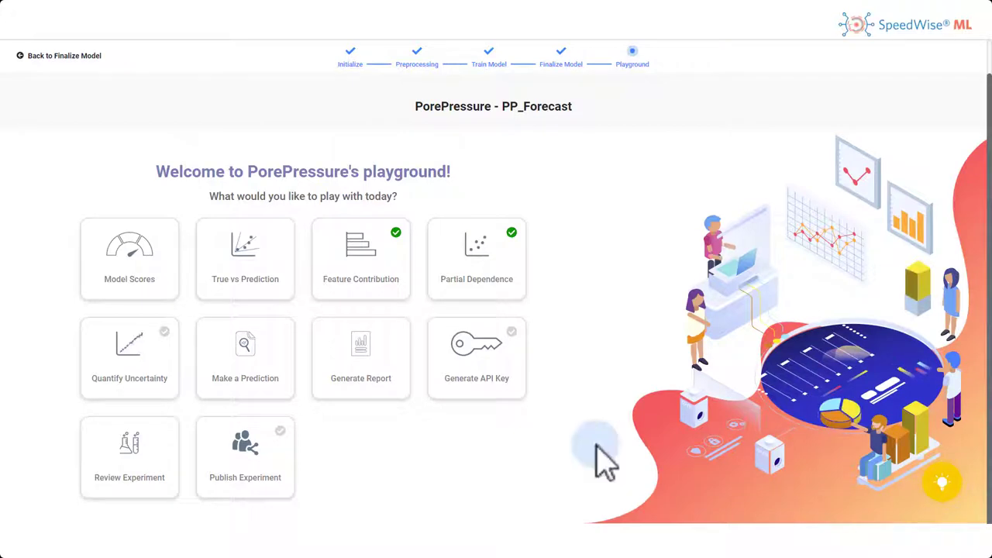
left_click(264, 293)
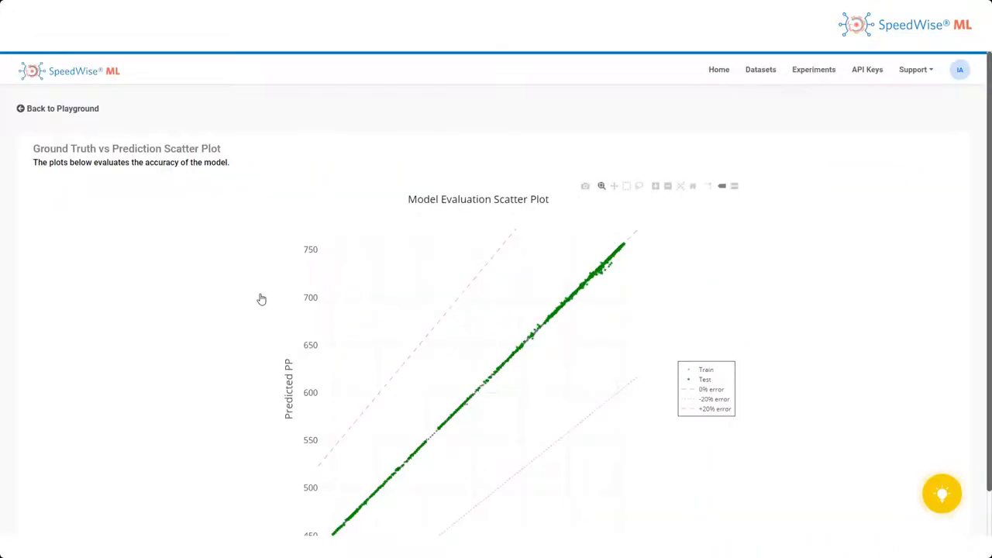
scroll(261, 299, "down", 1)
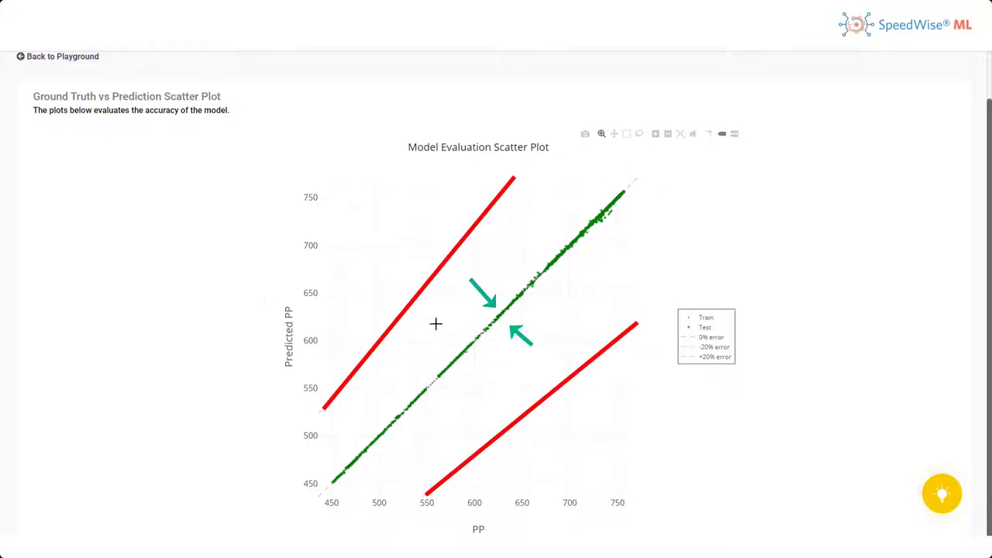
left_click_drag(437, 326, 511, 386)
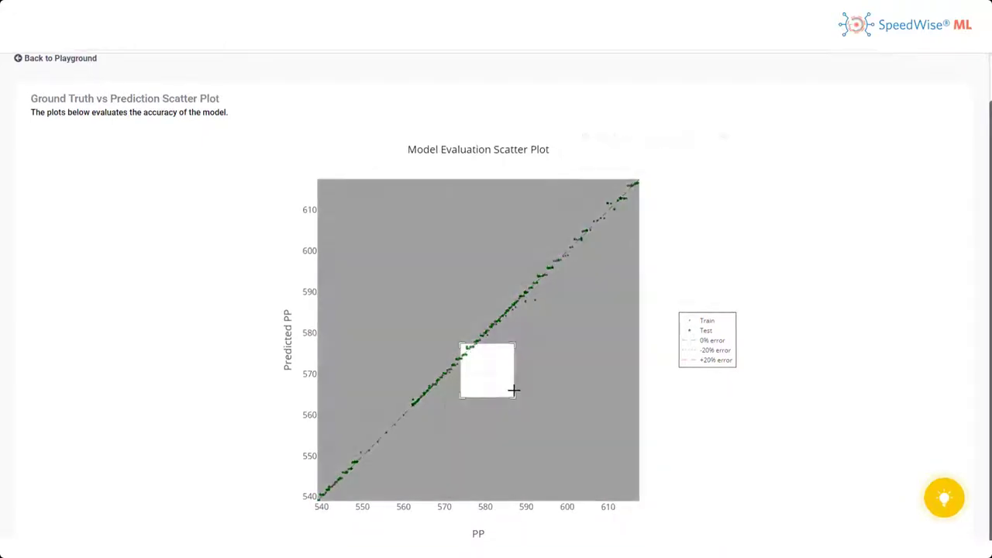
left_click_drag(458, 341, 513, 388)
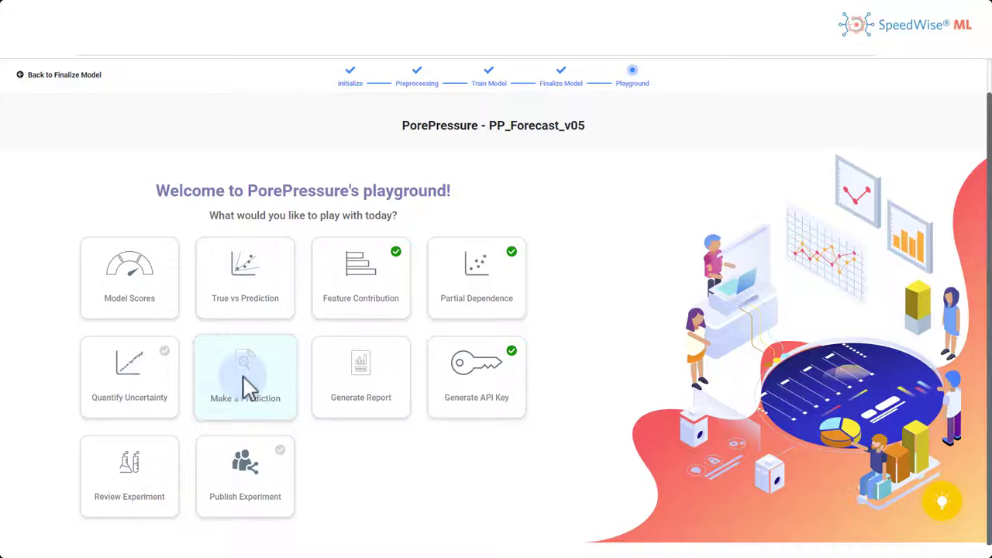
Step: Go to the Make a Prediction page and choose the Manually Edit form targeting PP
left_click(245, 378)
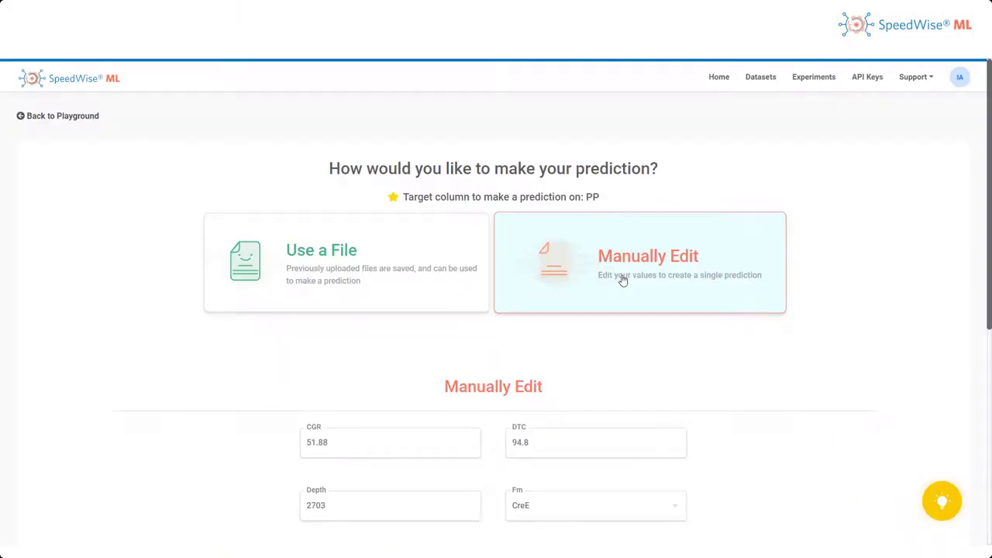
scroll(623, 280, "down", 4)
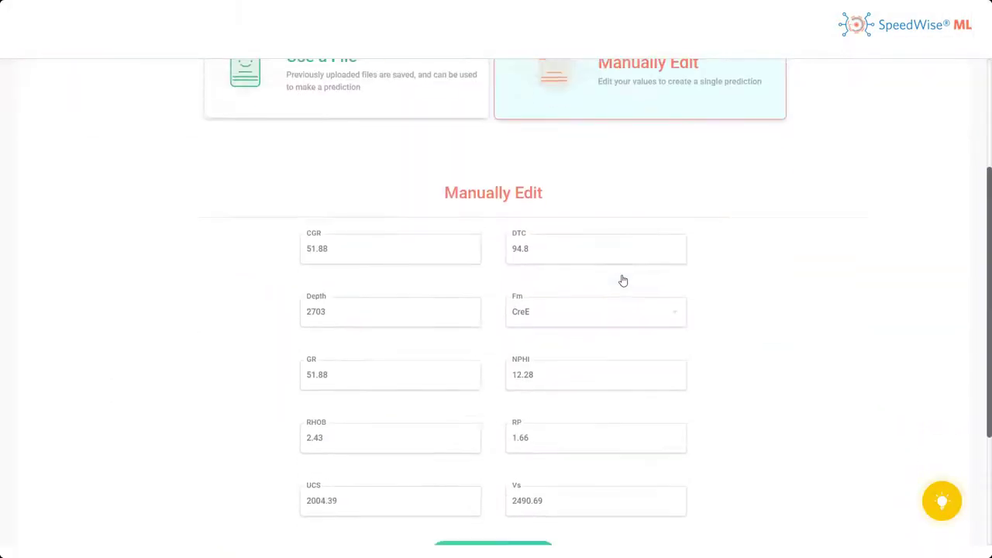
scroll(622, 279, "down", 2)
Step: Replace Depth 2703 with 500 and run the prediction, returning PP 470.43
left_click(308, 250)
double_click(308, 249)
type("500")
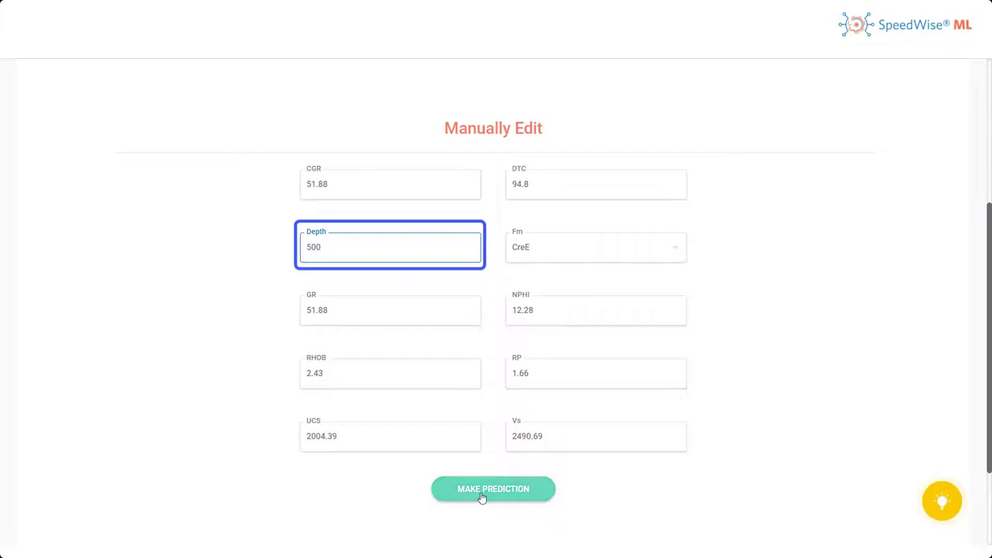
left_click(482, 493)
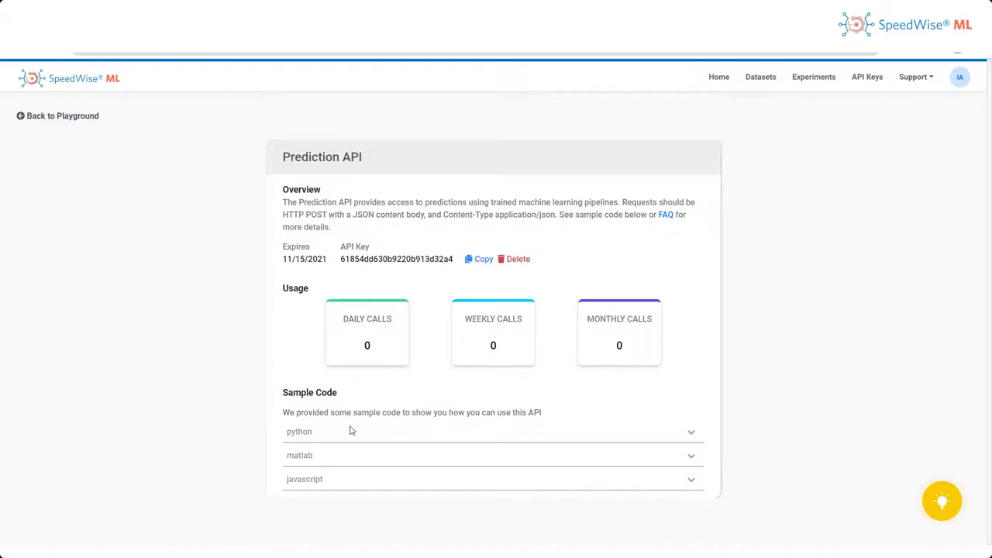
Step: Expand the Python sample code for the Prediction API key expiring 11/15/2021
left_click(353, 431)
scroll(354, 431, "down", 2)
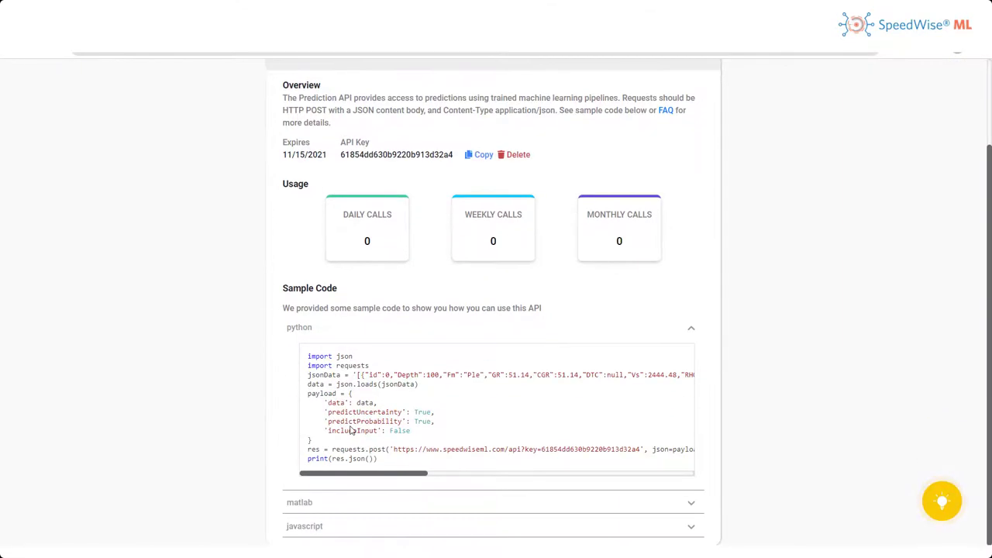